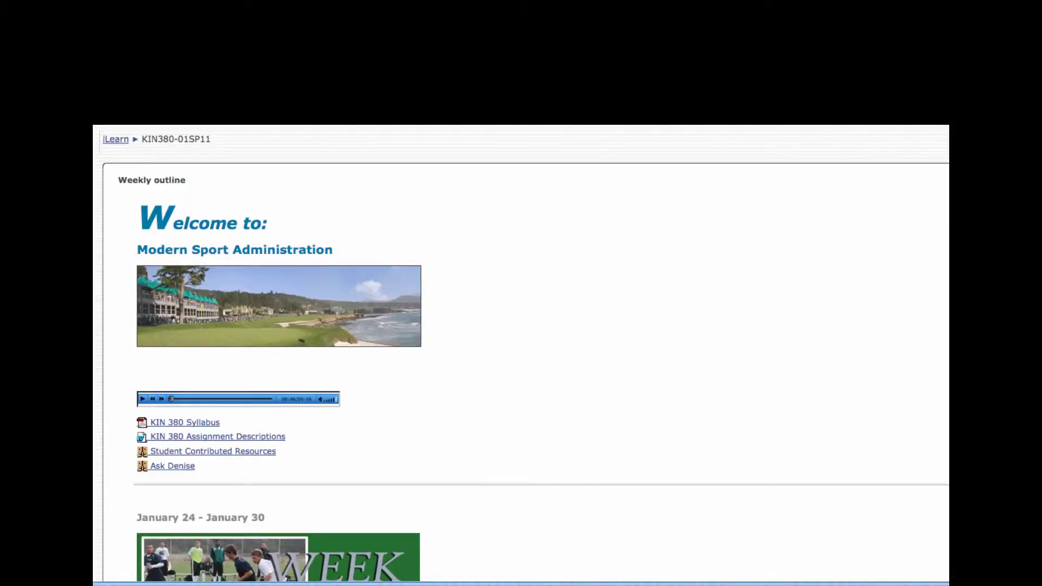
scroll(521, 366, down, 4)
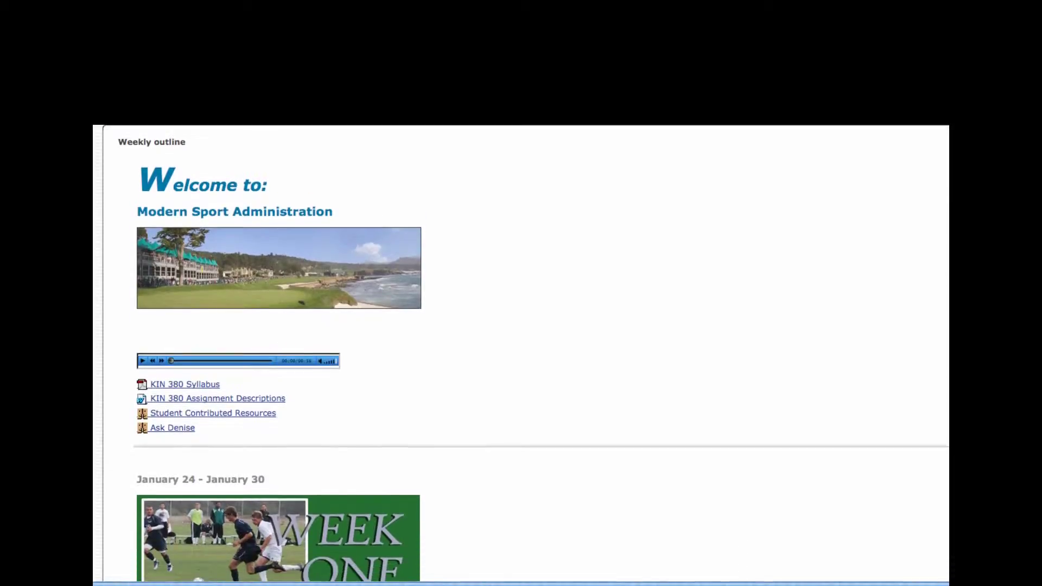
scroll(521, 367, down, 5)
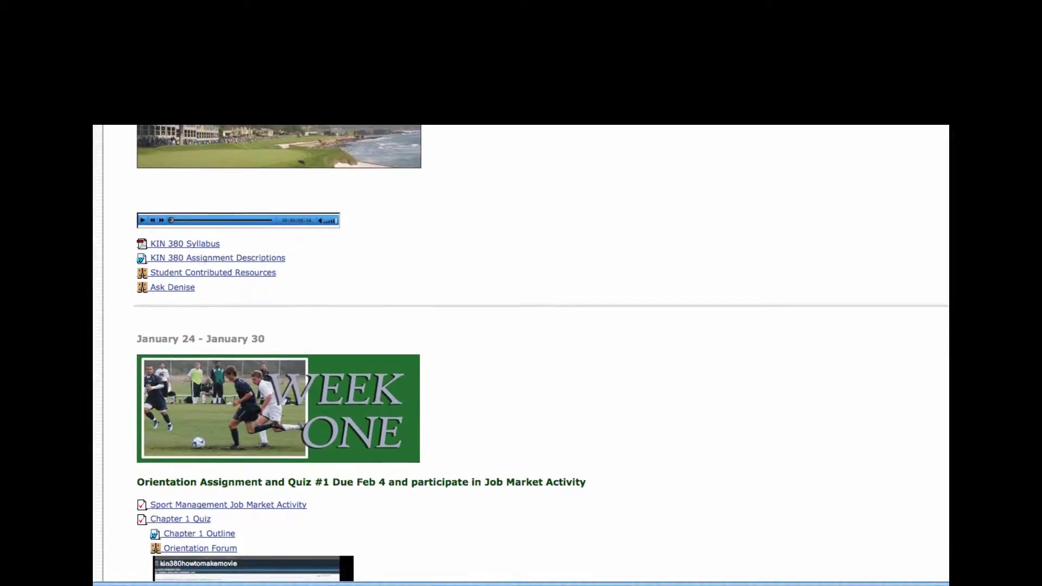
scroll(522, 366, down, 3)
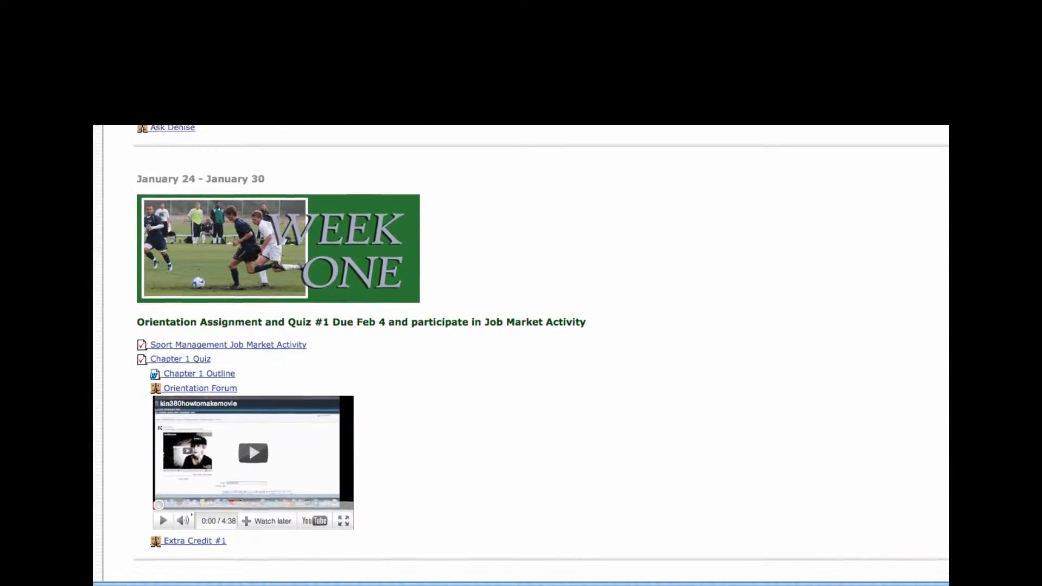
scroll(522, 366, down, 2)
scroll(521, 367, down, 2)
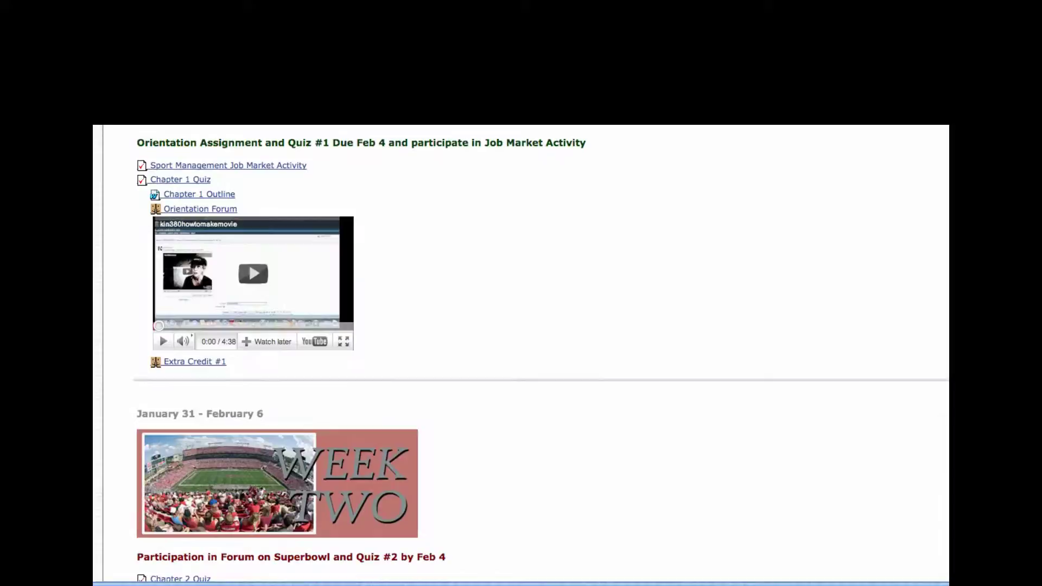
scroll(521, 366, down, 1)
scroll(521, 367, down, 3)
scroll(521, 366, down, 2)
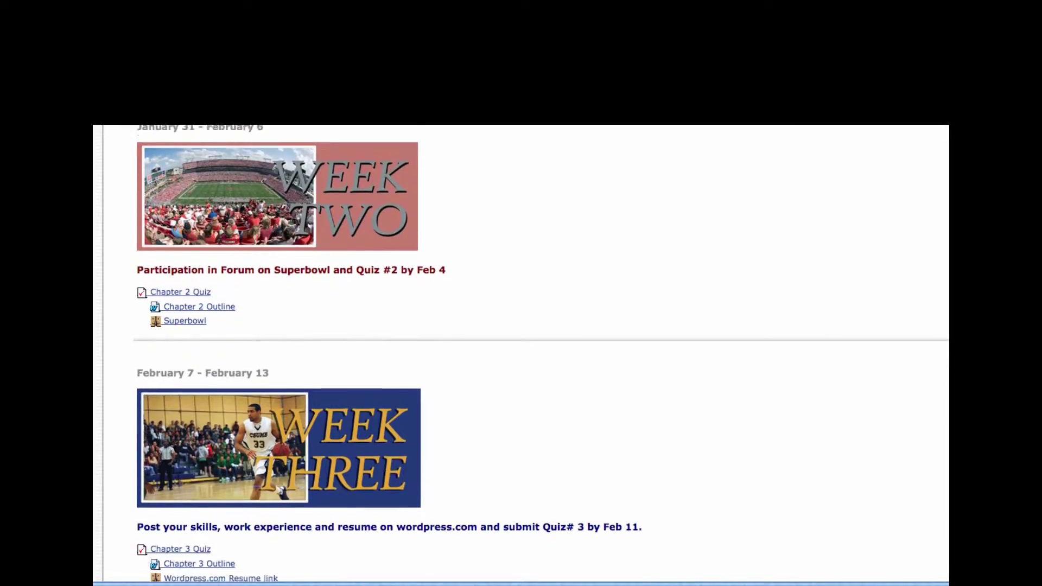
scroll(521, 366, down, 1)
scroll(522, 367, down, 1)
scroll(522, 367, down, 3)
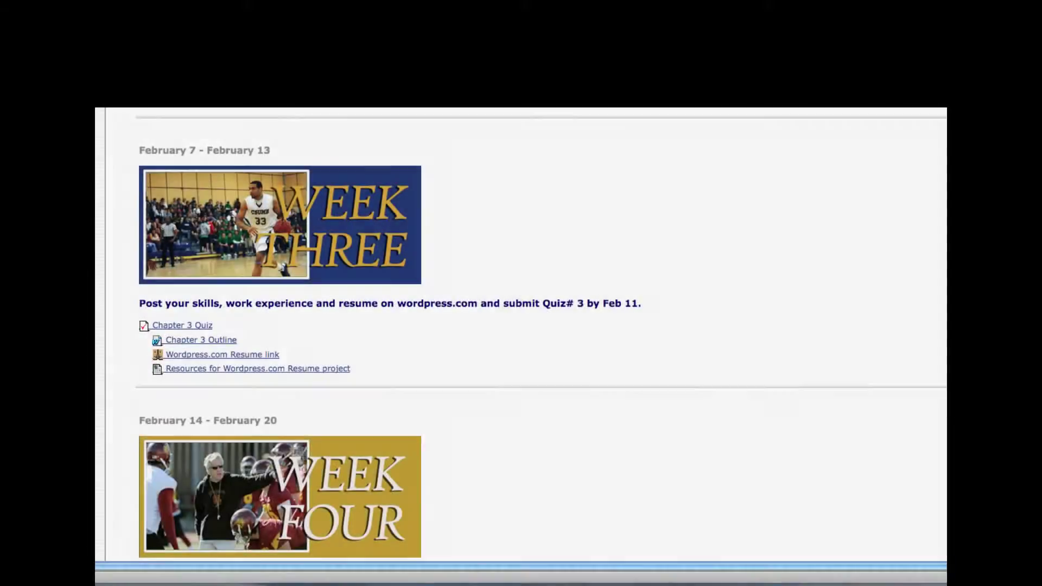
scroll(521, 367, down, 1)
scroll(522, 366, down, 1)
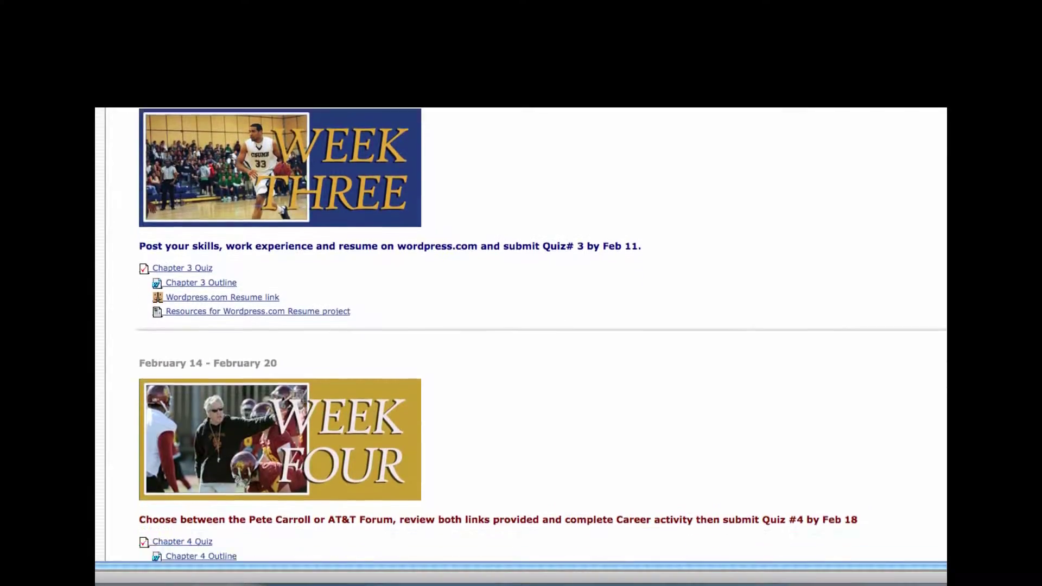
scroll(521, 367, down, 1)
scroll(521, 367, down, 1)
scroll(521, 367, down, 1)
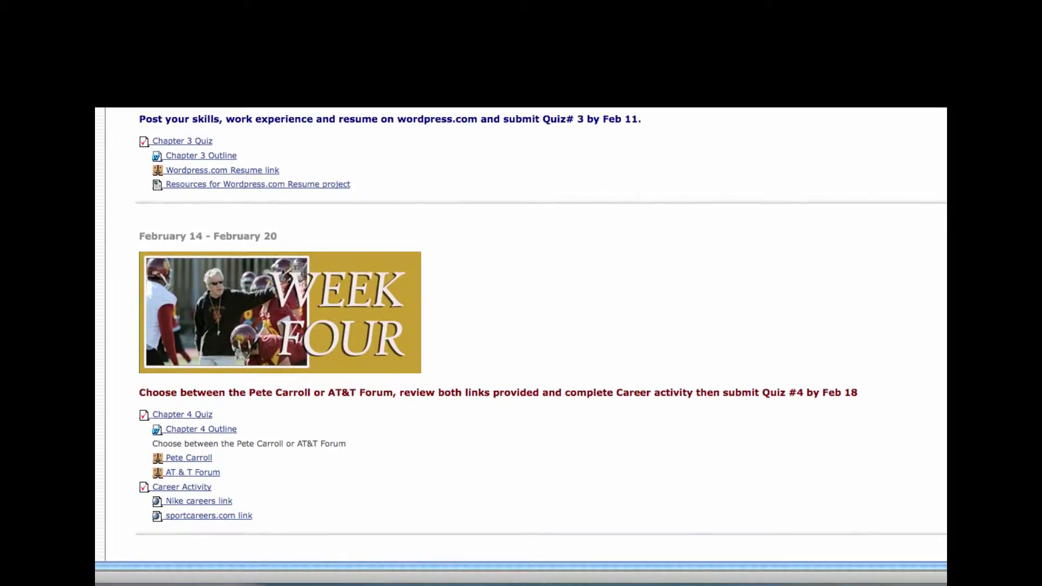
scroll(521, 326, down, 3)
scroll(521, 326, down, 1)
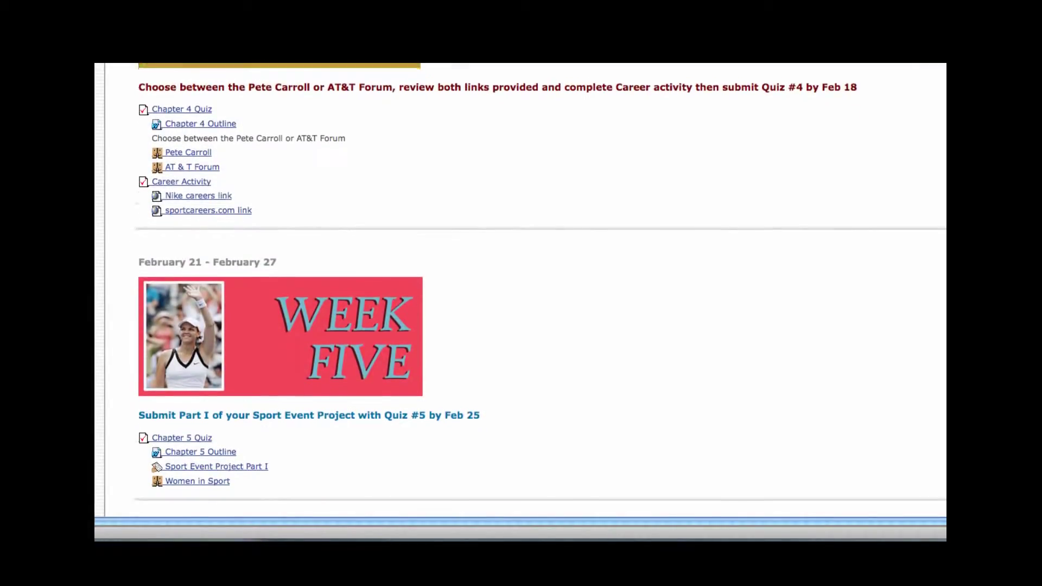
scroll(521, 326, down, 1)
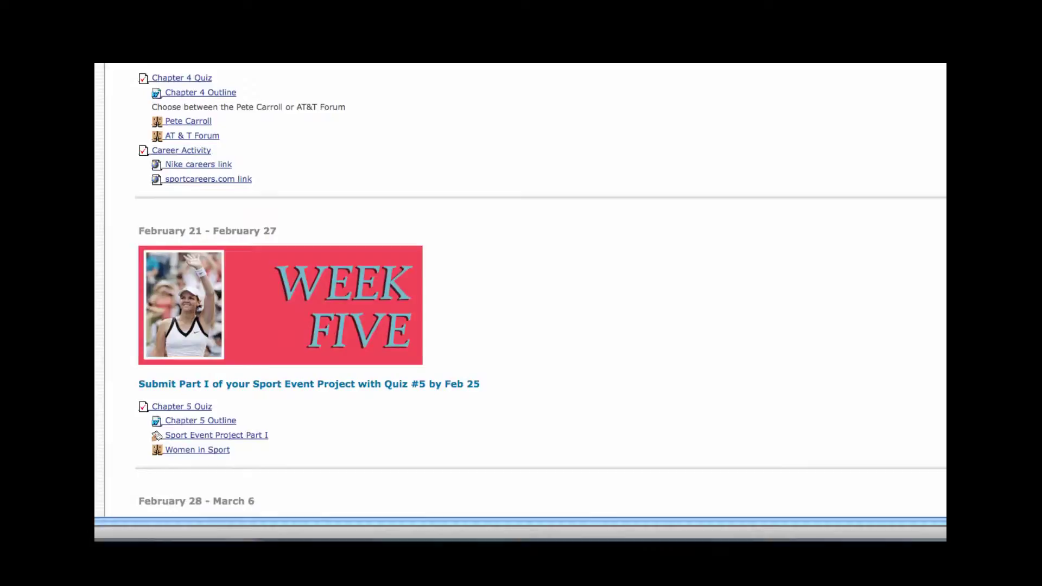
scroll(521, 326, down, 2)
scroll(522, 326, down, 1)
scroll(522, 326, down, 1)
scroll(521, 326, down, 1)
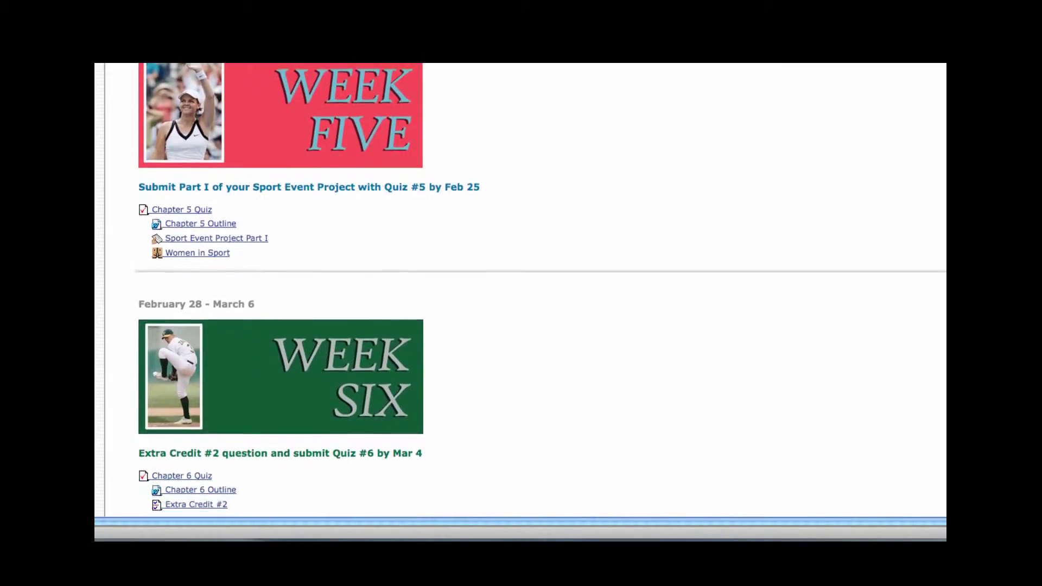
scroll(521, 326, down, 1)
scroll(522, 326, down, 1)
scroll(521, 326, down, 1)
scroll(522, 327, down, 1)
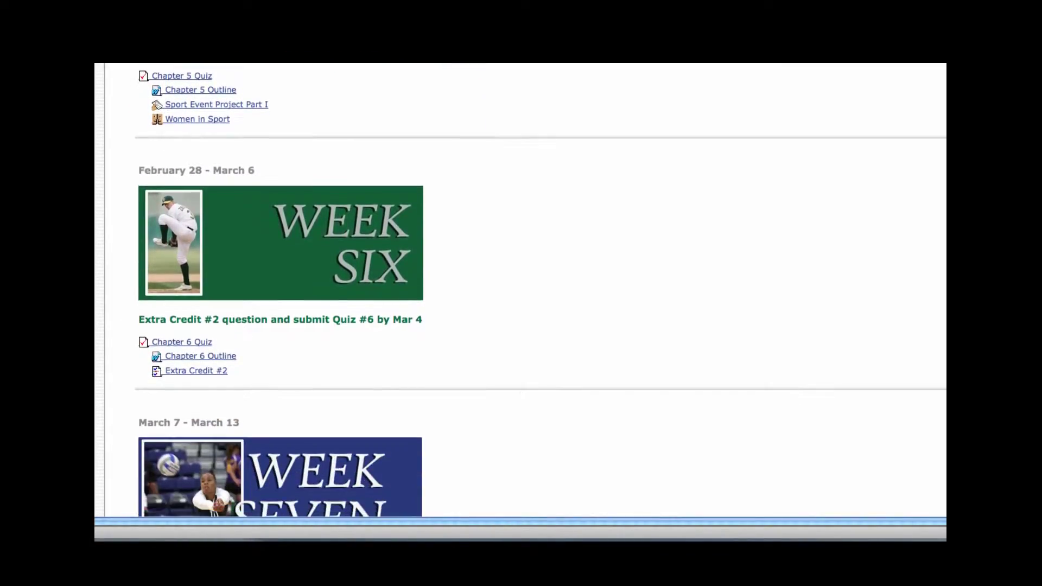
scroll(522, 326, down, 1)
scroll(522, 326, down, 1)
scroll(521, 327, down, 1)
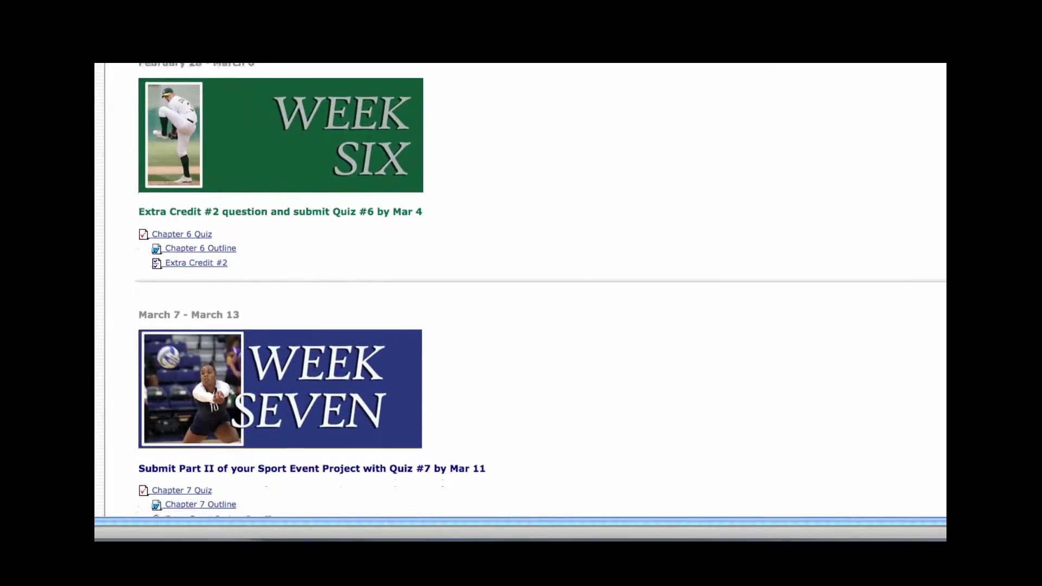
scroll(521, 326, down, 1)
scroll(521, 325, down, 1)
scroll(522, 326, down, 2)
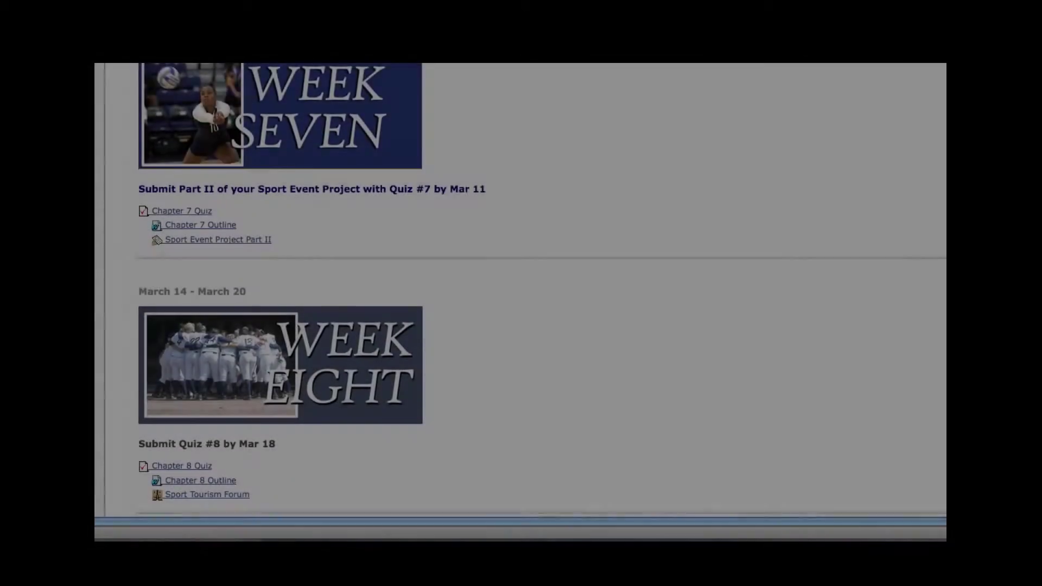
scroll(522, 326, down, 1)
scroll(521, 327, down, 1)
scroll(521, 326, down, 2)
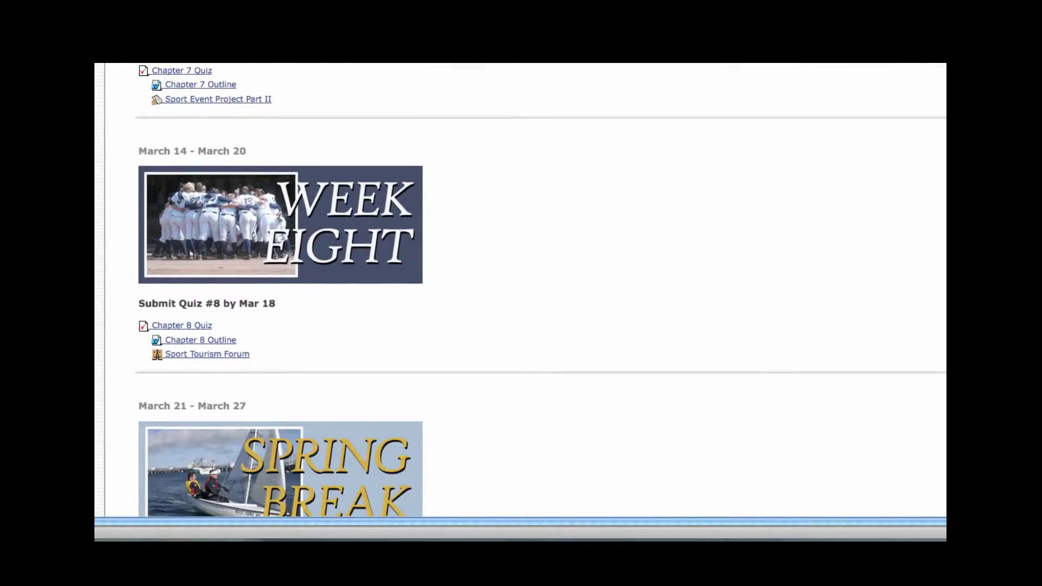
scroll(522, 326, down, 1)
scroll(521, 326, down, 1)
scroll(521, 325, down, 2)
scroll(521, 326, down, 1)
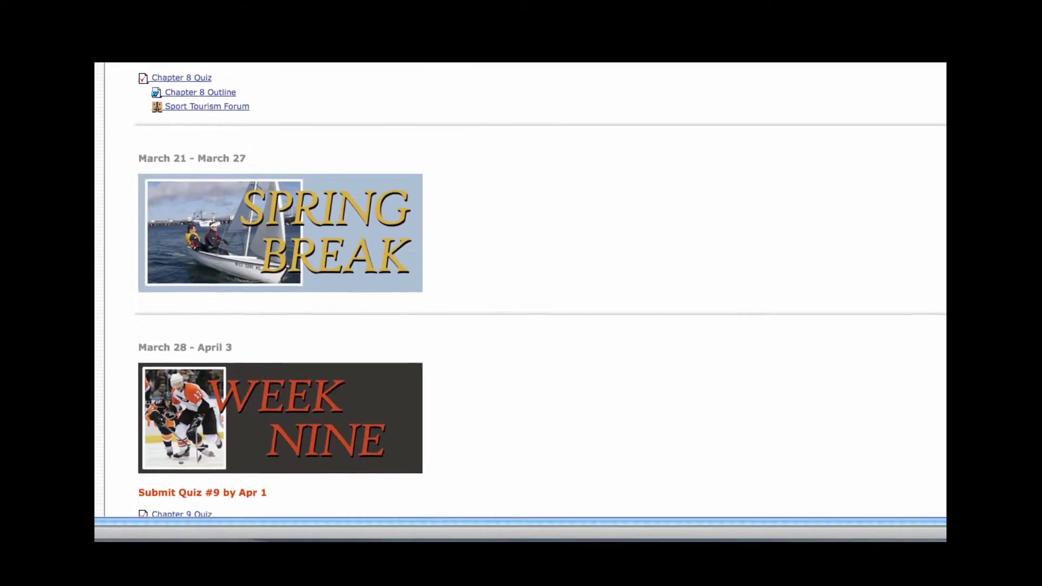
scroll(521, 326, down, 2)
scroll(521, 325, down, 1)
scroll(521, 326, down, 2)
scroll(521, 325, down, 1)
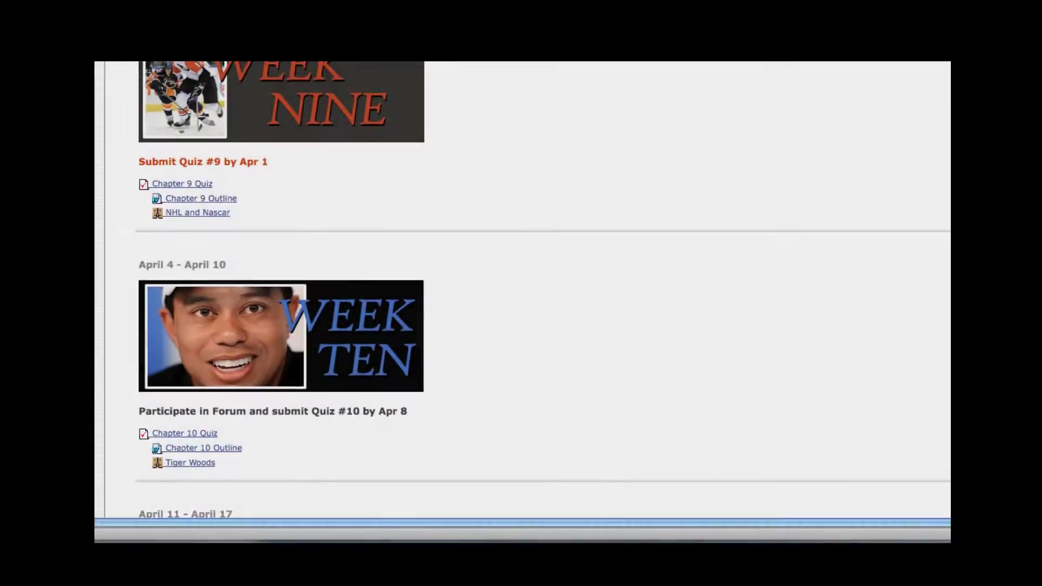
scroll(521, 326, down, 2)
scroll(522, 326, down, 1)
scroll(521, 326, down, 1)
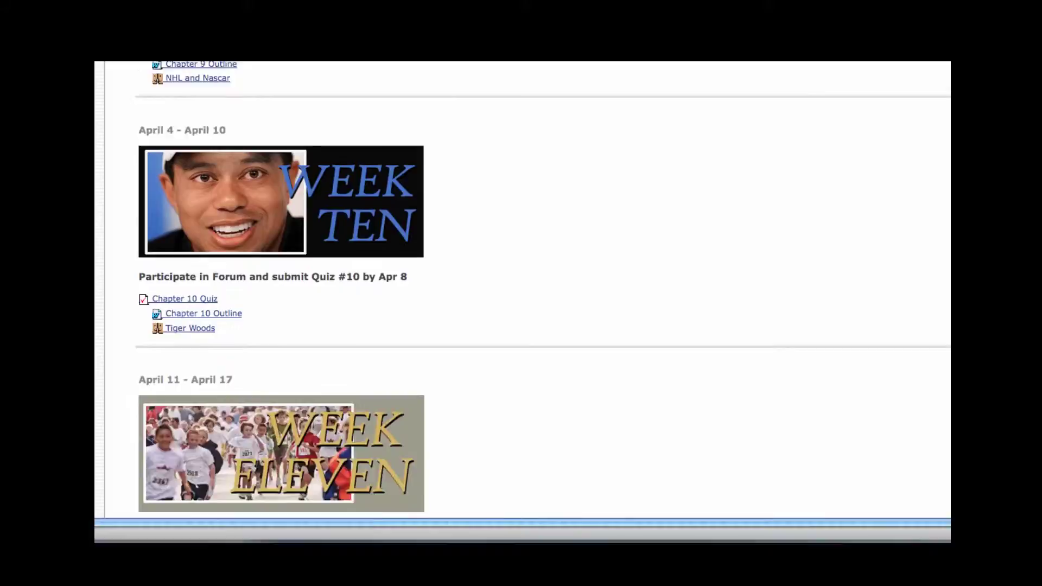
scroll(521, 326, down, 1)
scroll(521, 326, down, 2)
scroll(521, 326, down, 1)
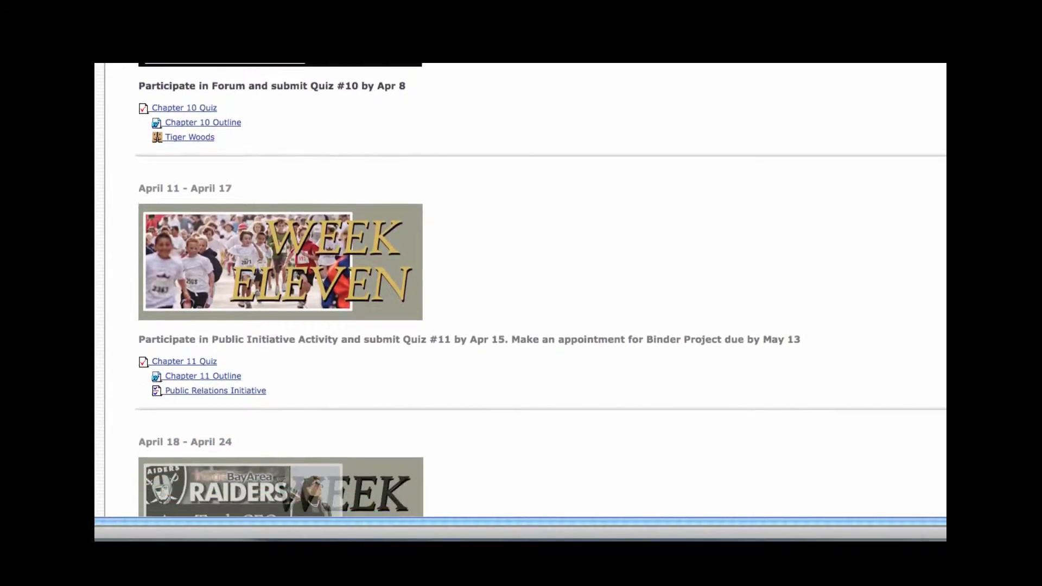
scroll(521, 325, down, 1)
scroll(521, 326, down, 1)
scroll(522, 326, down, 1)
scroll(521, 326, down, 1)
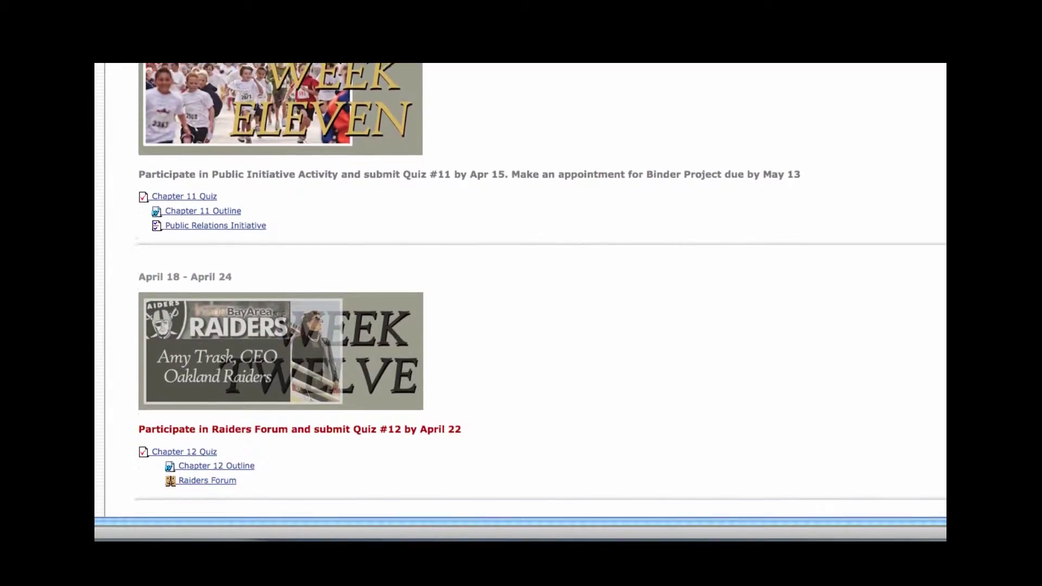
scroll(521, 325, down, 1)
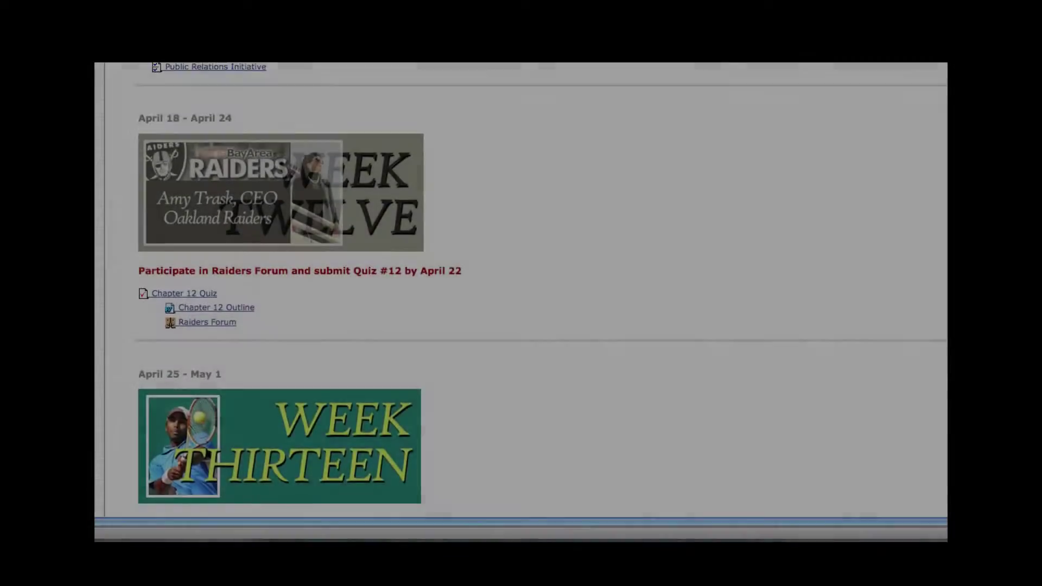
scroll(522, 326, down, 2)
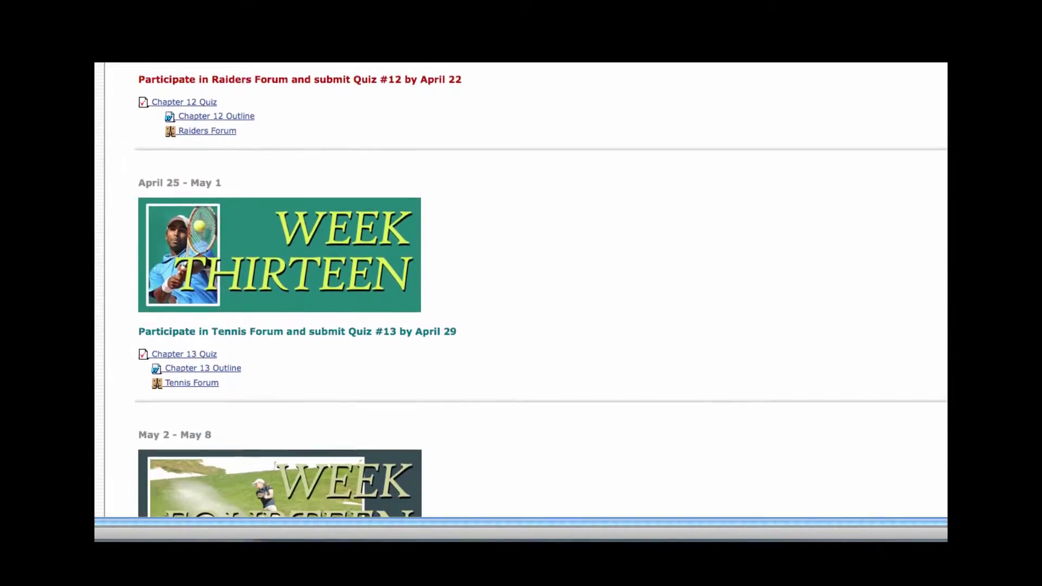
scroll(521, 326, up, 5)
scroll(521, 325, up, 15)
scroll(522, 326, up, 10)
scroll(521, 326, up, 8)
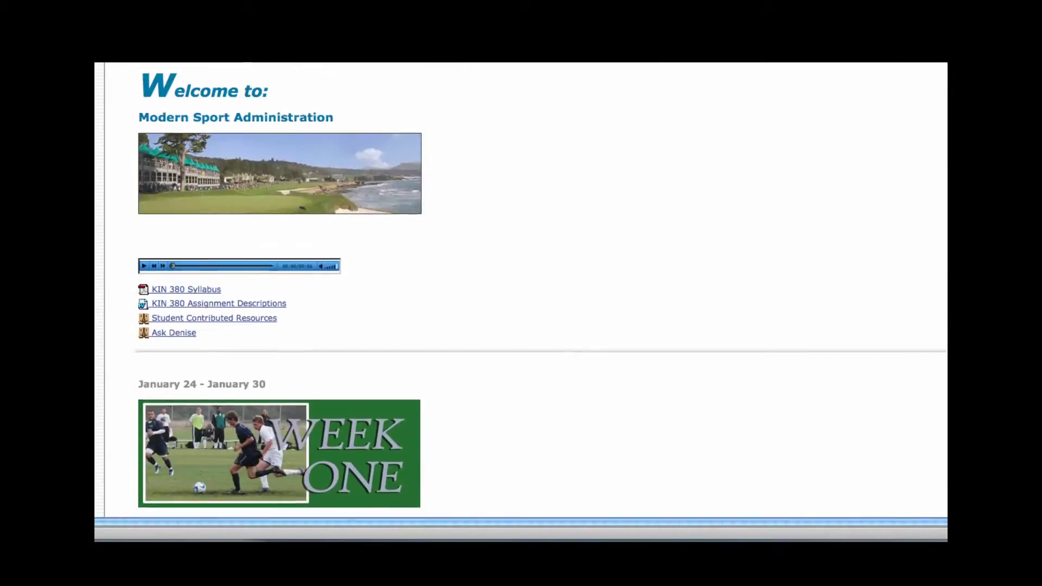
scroll(521, 326, up, 3)
Step: Open the KIN 380 syllabus PDF in Preview and read down to its Spring 2011 schedule table
click(186, 340)
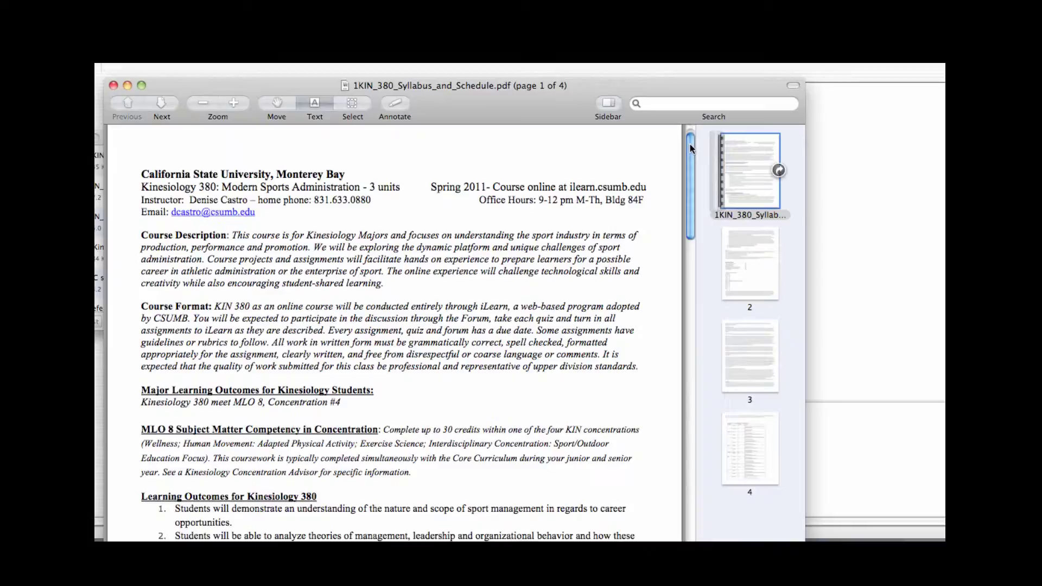
mouse_move(690, 144)
mouse_down()
mouse_move(694, 473)
mouse_move(689, 144)
mouse_up()
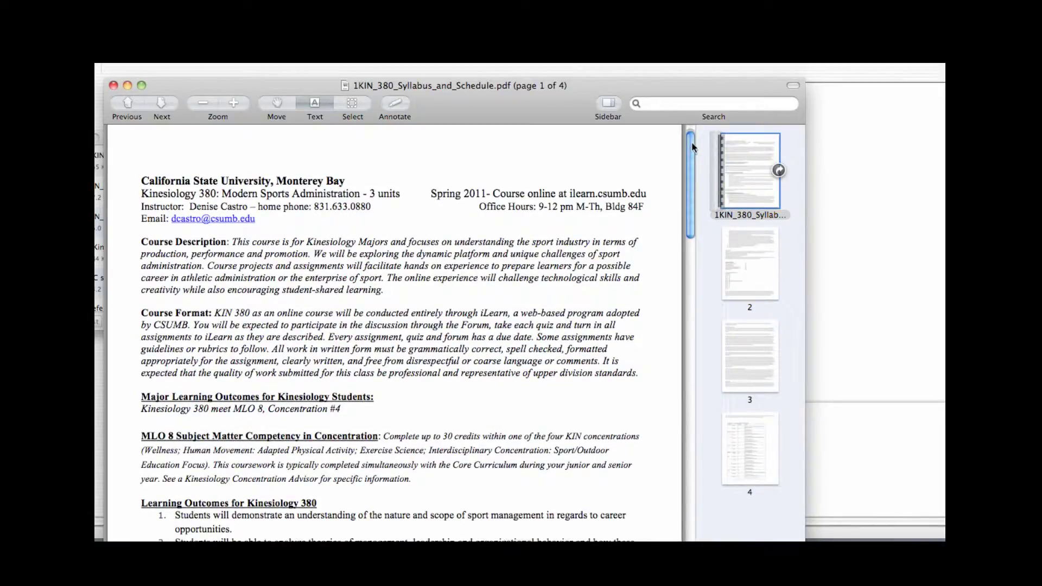
drag(692, 142, 694, 506)
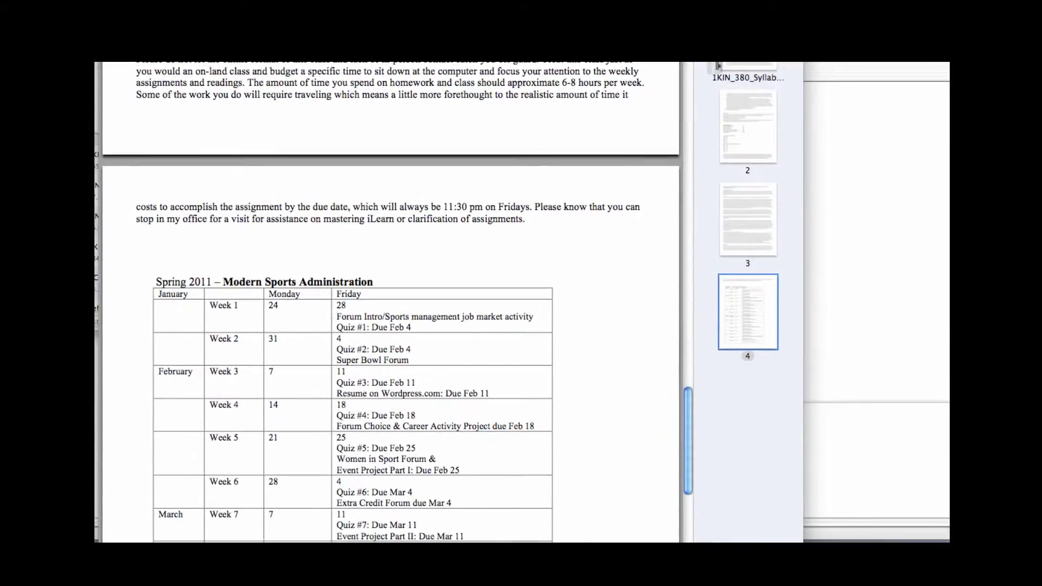
drag(689, 398, 689, 471)
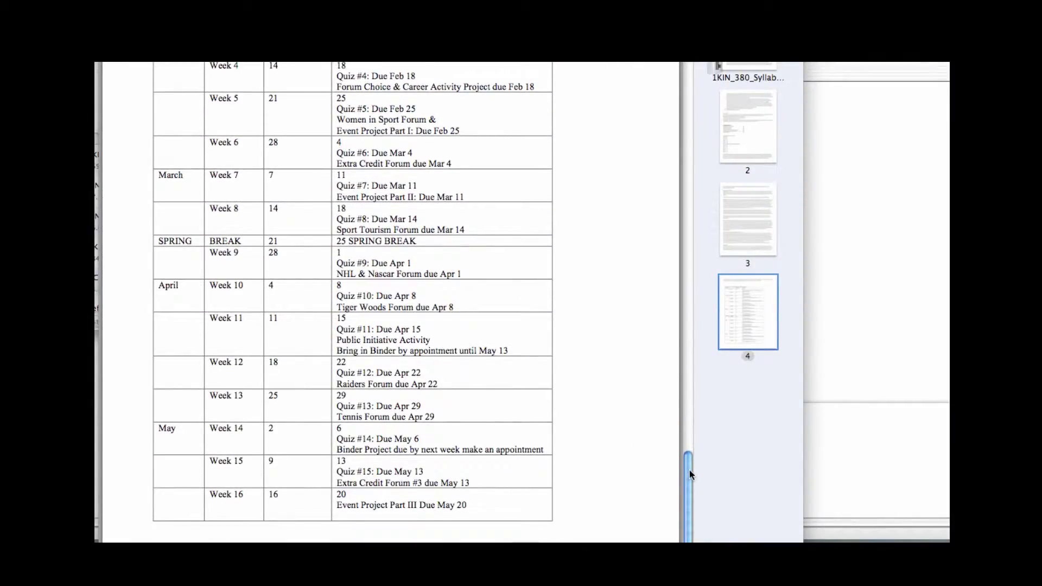
drag(690, 469, 690, 98)
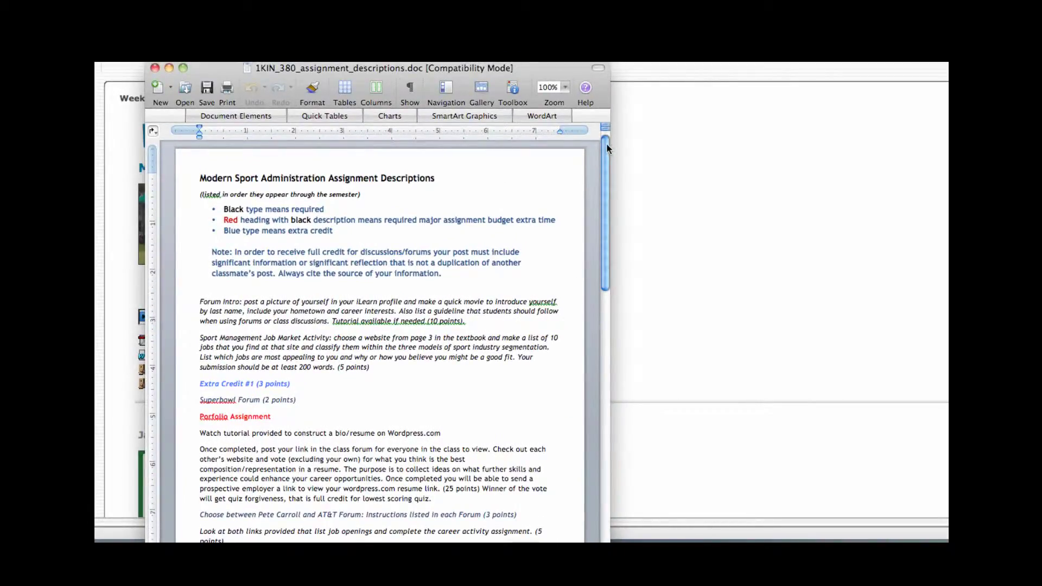
drag(606, 143, 607, 288)
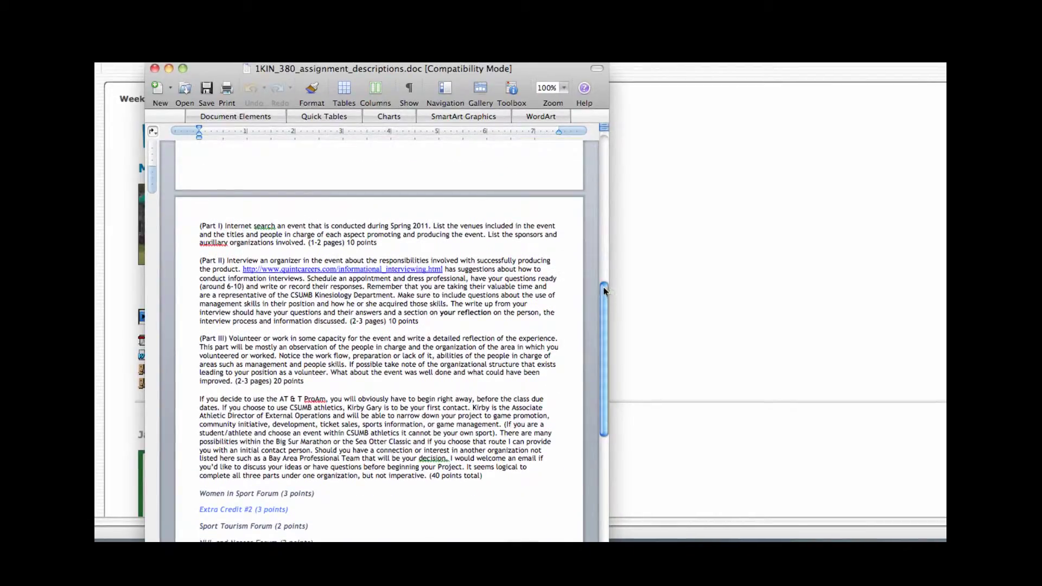
drag(603, 286, 608, 366)
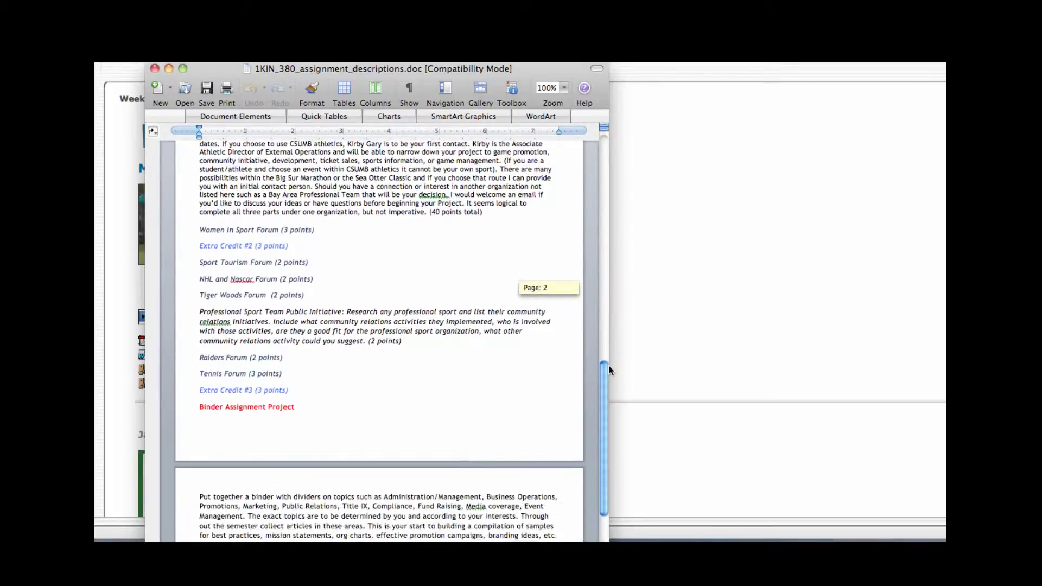
drag(607, 365, 605, 141)
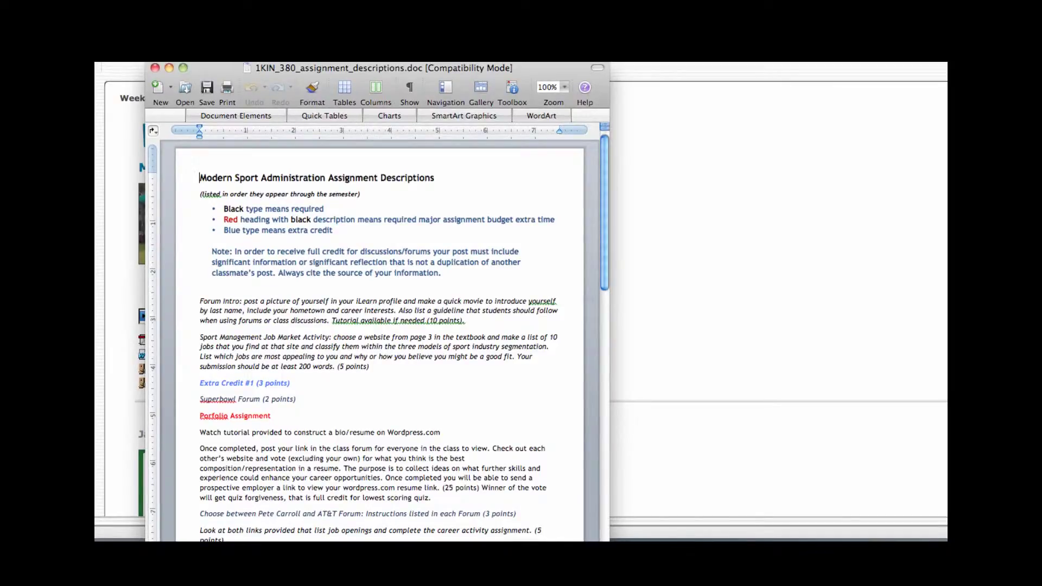
drag(604, 143, 604, 242)
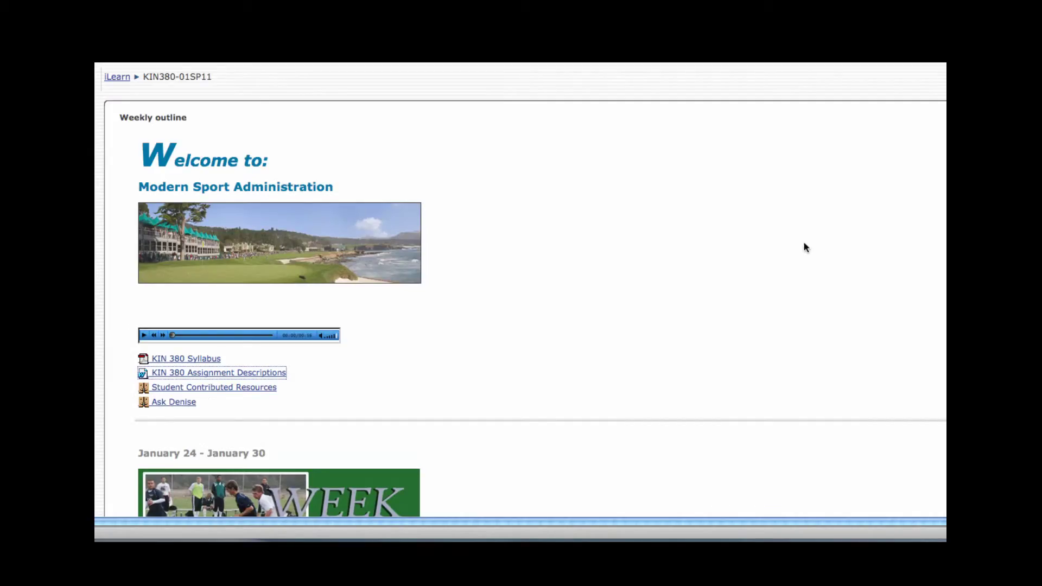
scroll(522, 293, down, 2)
scroll(522, 293, down, 2)
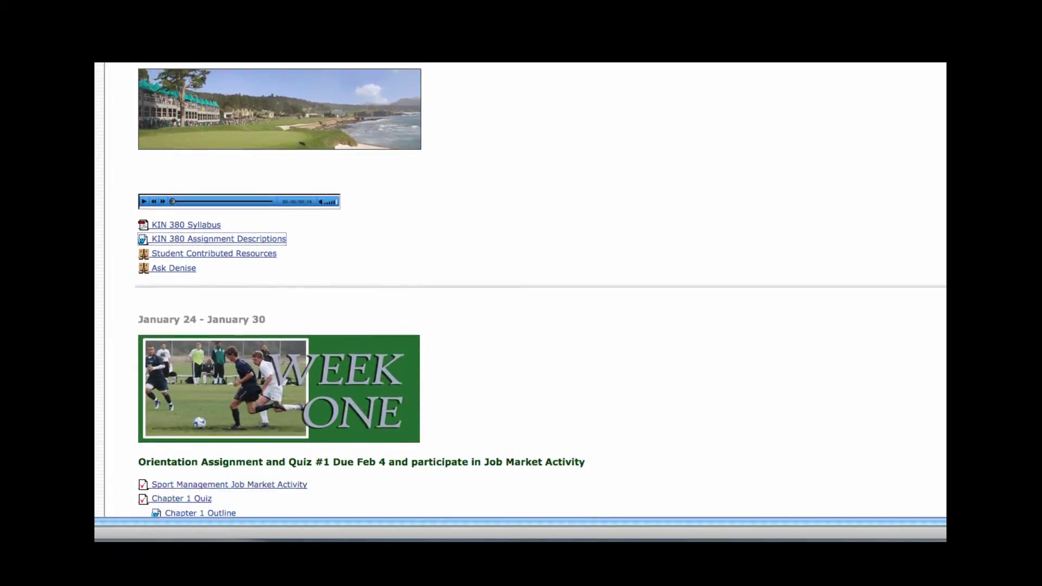
scroll(521, 293, down, 2)
scroll(521, 294, down, 2)
scroll(521, 294, down, 3)
scroll(521, 293, down, 3)
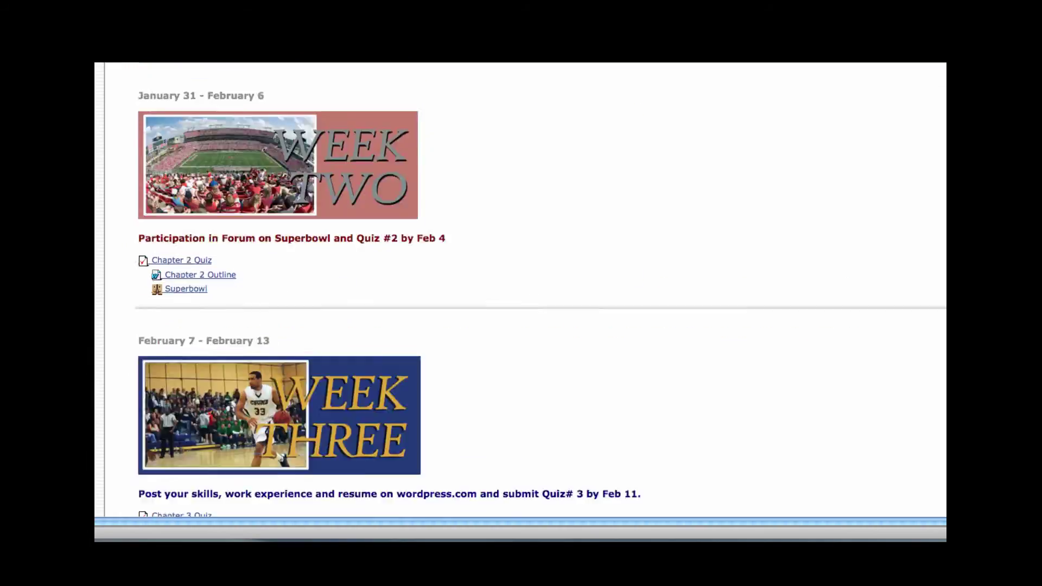
key(Home)
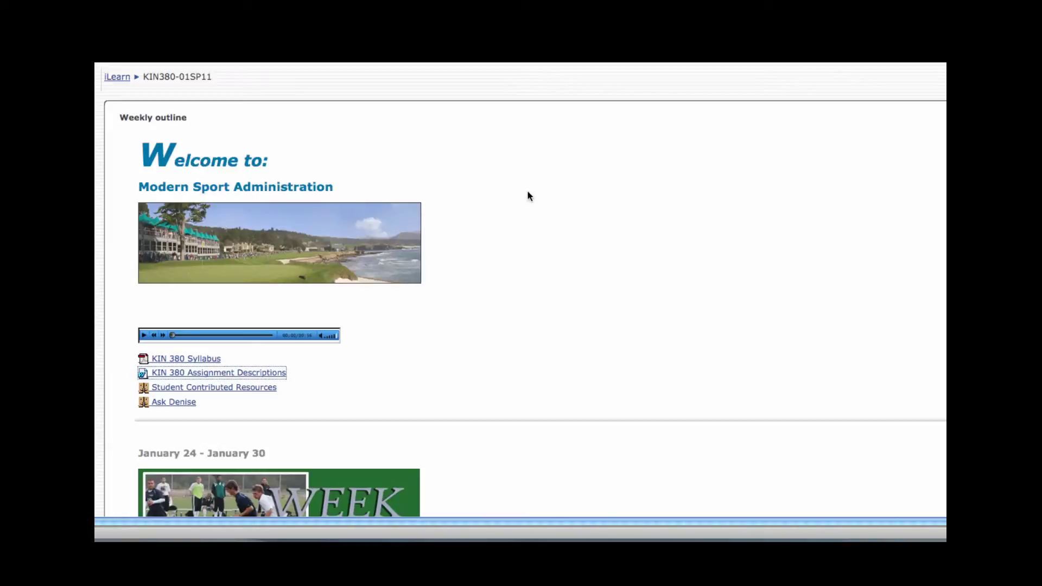